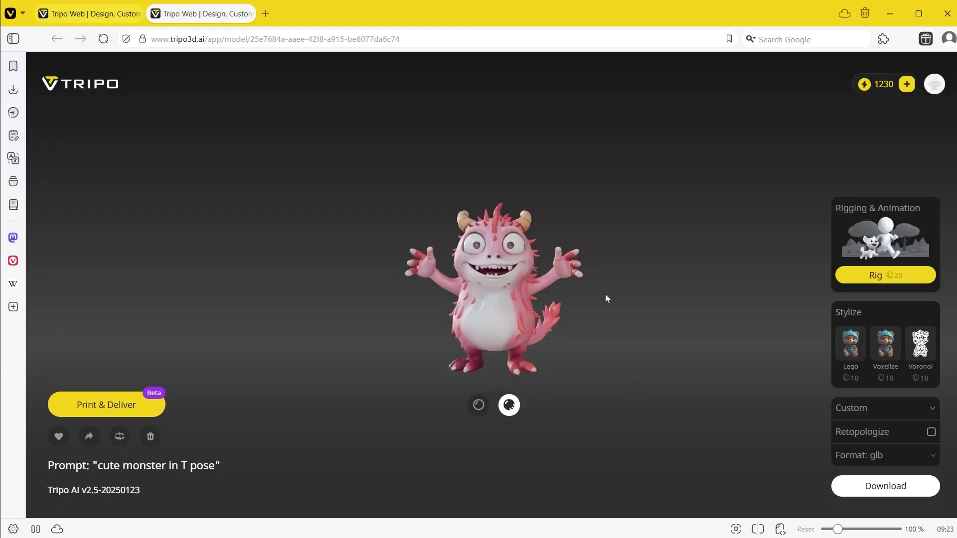
# - Orbit and zoom the previous pink monster result to inspect its back
pyautogui.moveTo(605, 295)
pyautogui.mouseDown()
pyautogui.moveTo(281, 337)
pyautogui.moveTo(369, 378)
pyautogui.moveTo(599, 292)
pyautogui.moveTo(623, 294)
pyautogui.moveTo(600, 302)
pyautogui.mouseUp()
pyautogui.scroll(5, 599, 305)
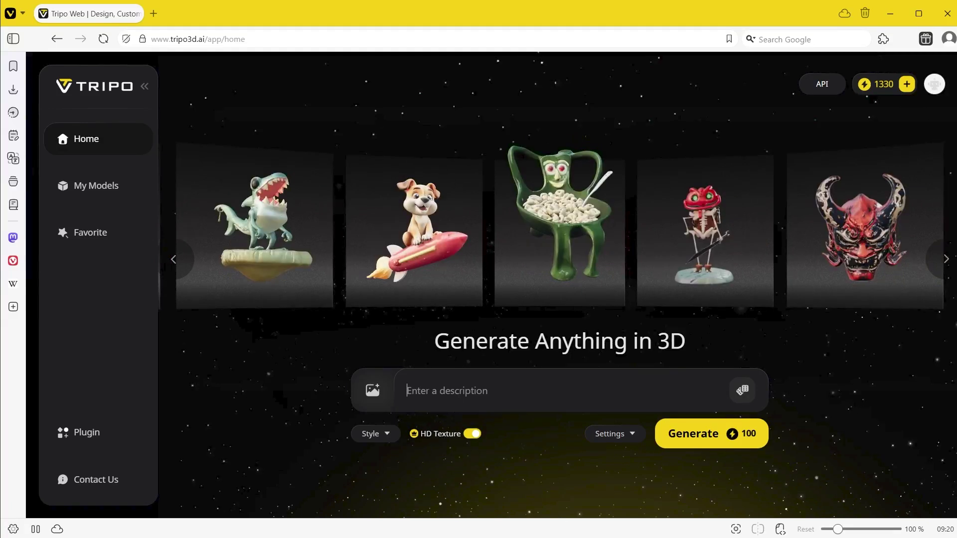
# - Enter 'cute monster in T pose' as the description and start generating models
pyautogui.write('cute')
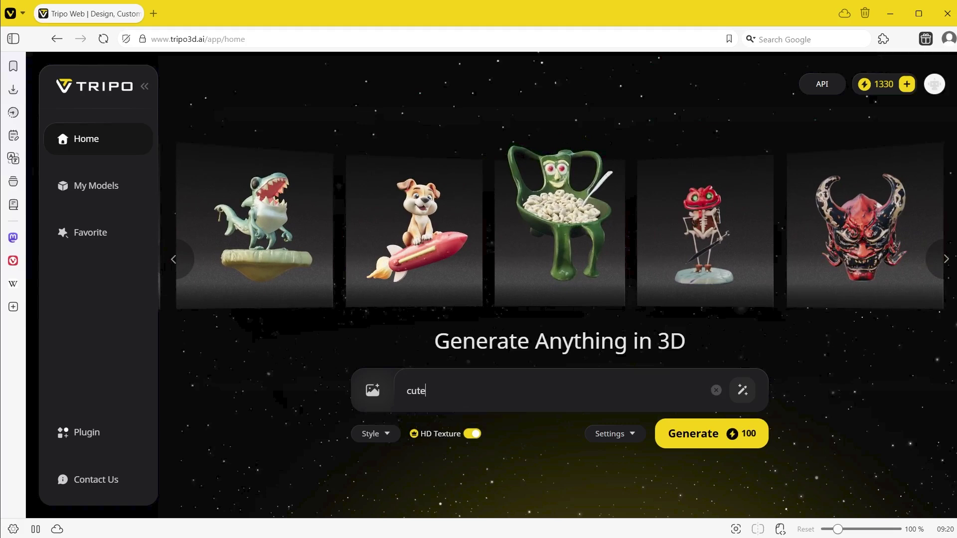
pyautogui.write(' monster')
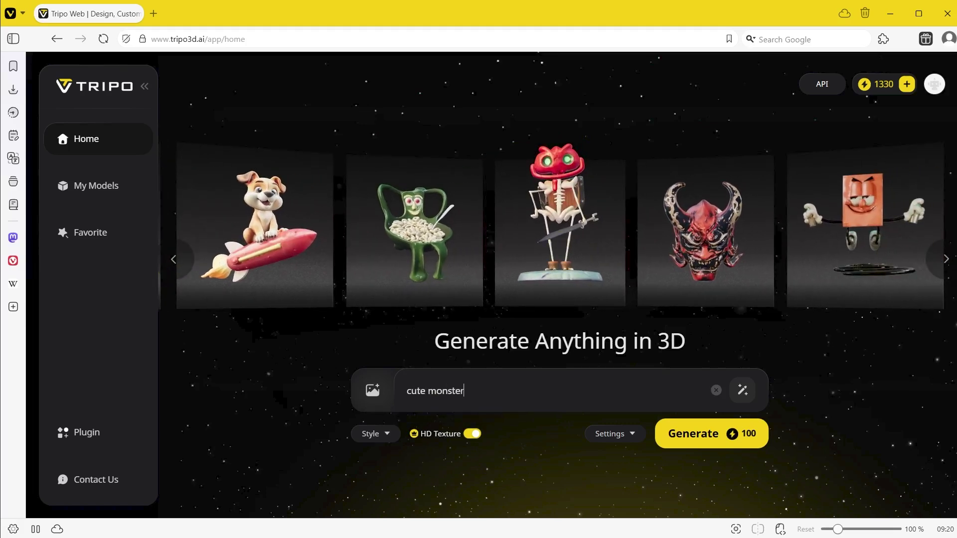
pyautogui.write(' in T pose')
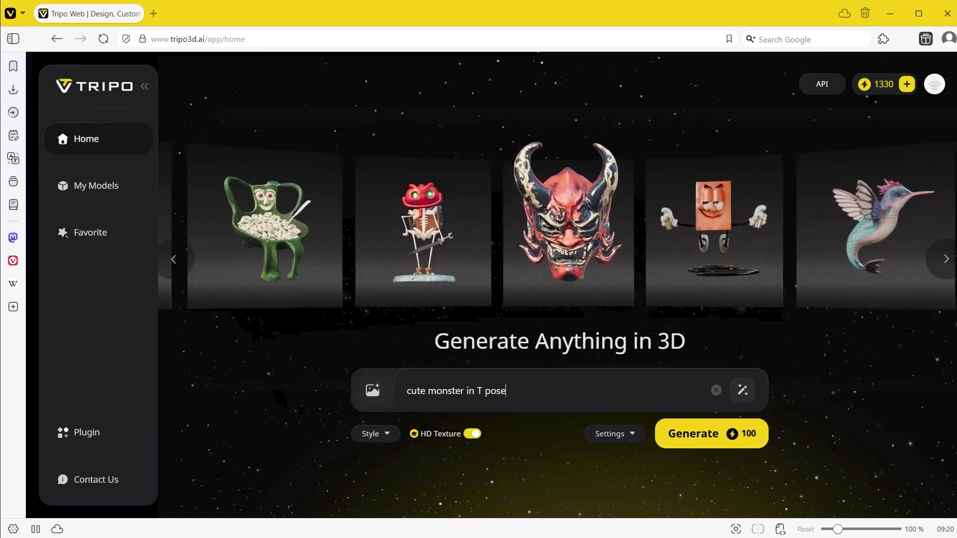
pyautogui.click(704, 438)
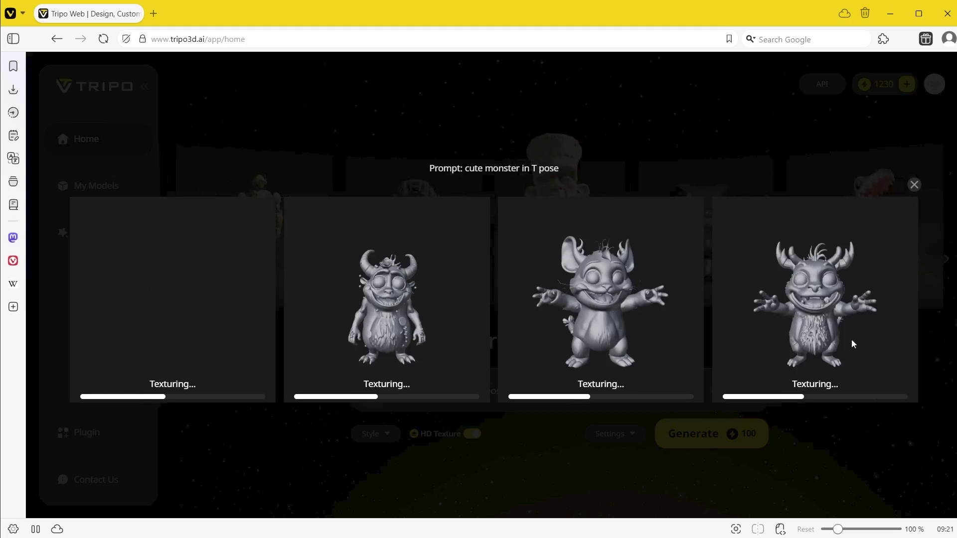
# - Rotate the fourth and second monster previews to inspect their side and tail
pyautogui.moveTo(841, 341); pyautogui.dragTo(864, 343)
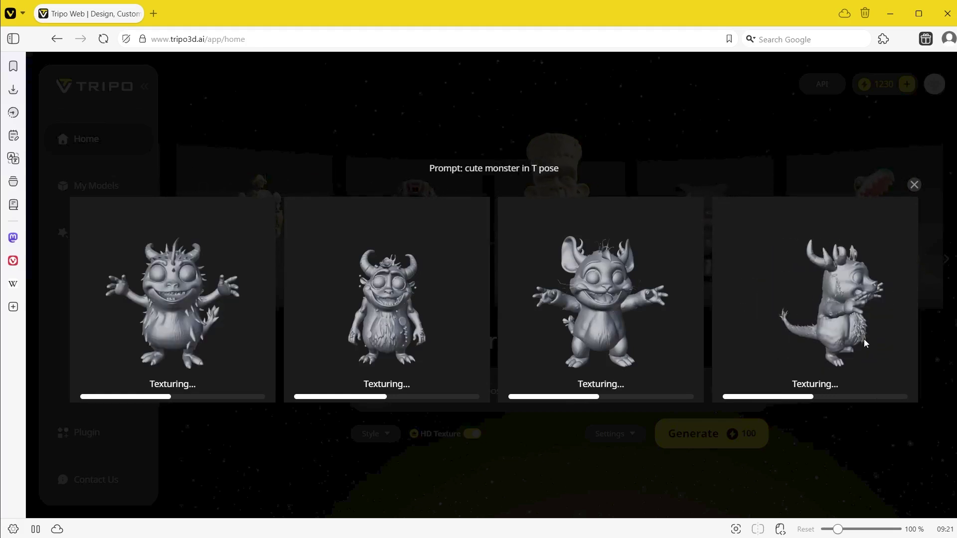
pyautogui.moveTo(429, 313)
pyautogui.mouseDown()
pyautogui.moveTo(377, 314)
pyautogui.moveTo(461, 314)
pyautogui.moveTo(431, 314)
pyautogui.mouseUp()
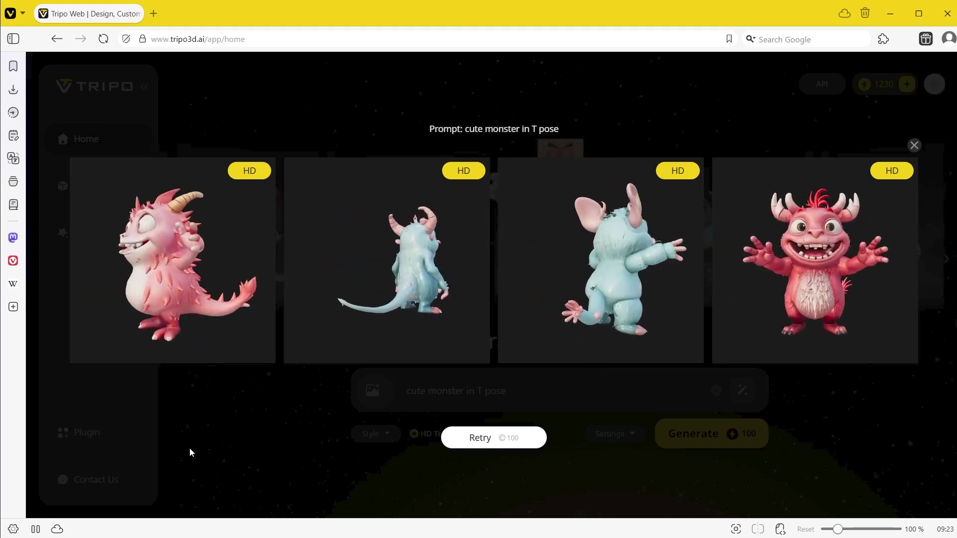
# - Open the pink spiky monster's page and orbit and zoom around it, ending front-facing
pyautogui.click(188, 262)
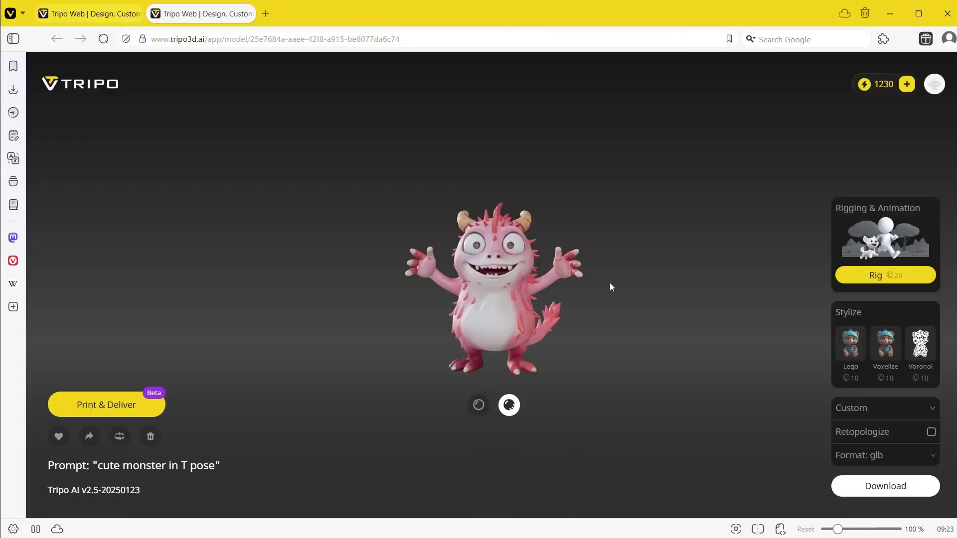
pyautogui.moveTo(605, 295); pyautogui.dragTo(567, 309)
pyautogui.scroll(5, 599, 301)
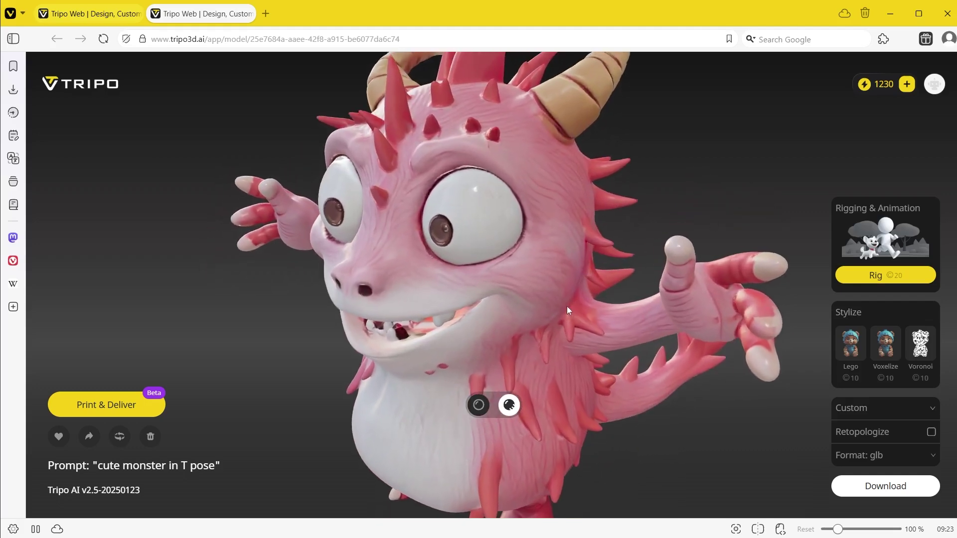
pyautogui.scroll(-5, 538, 286)
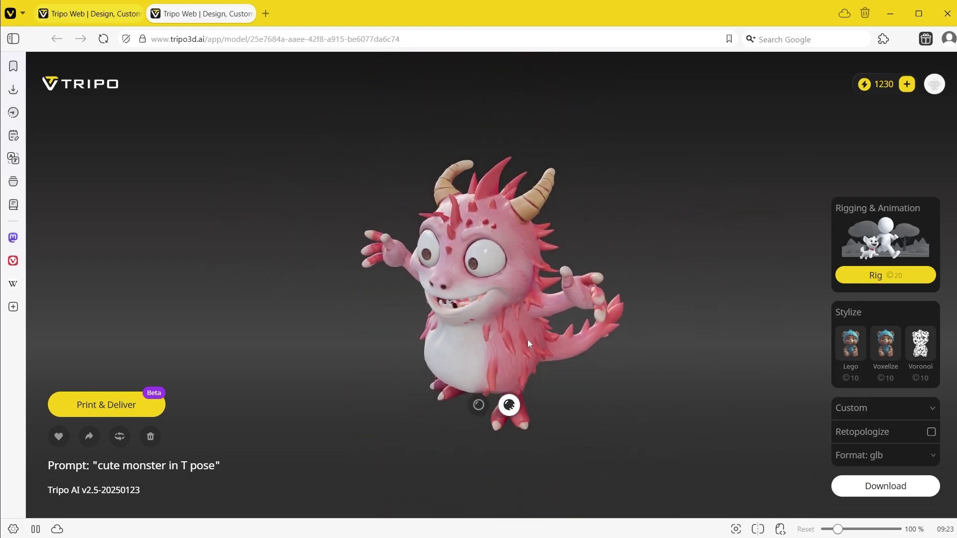
pyautogui.moveTo(527, 340); pyautogui.dragTo(596, 315)
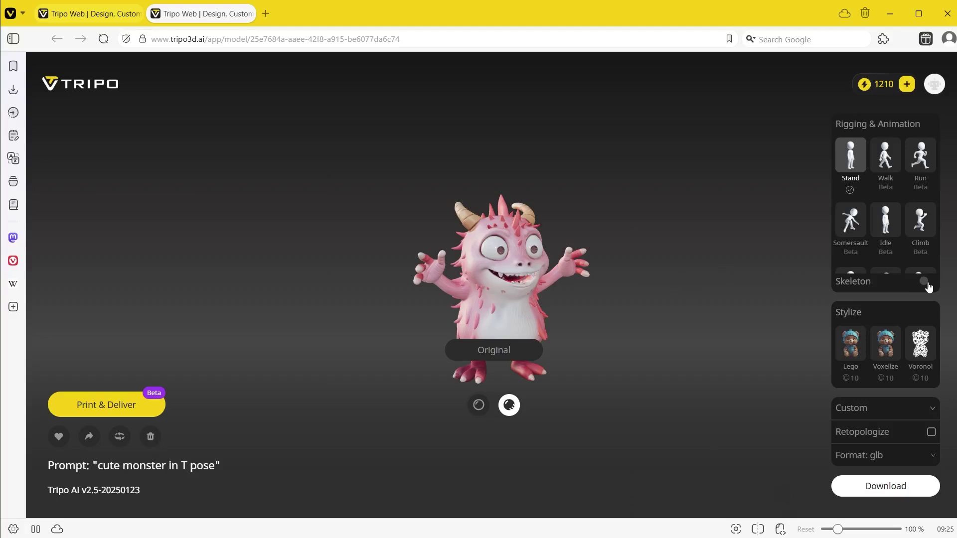
pyautogui.click(926, 282)
pyautogui.scroll(-3, 608, 297)
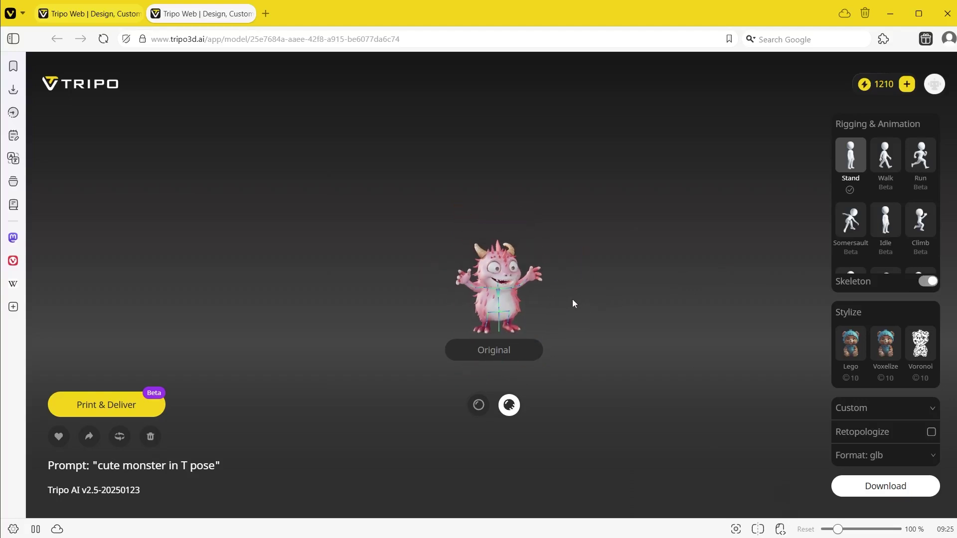
pyautogui.scroll(5, 570, 298)
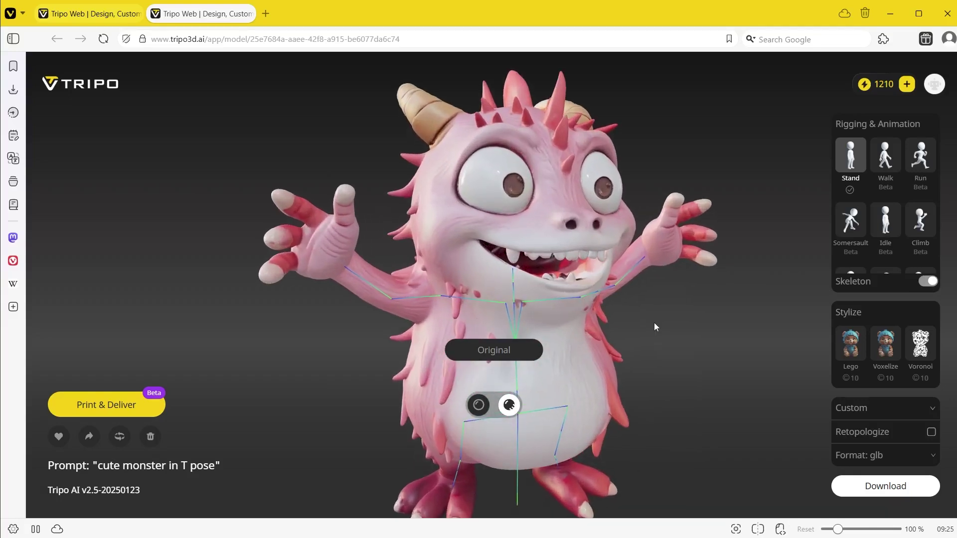
pyautogui.moveTo(649, 328); pyautogui.dragTo(375, 318)
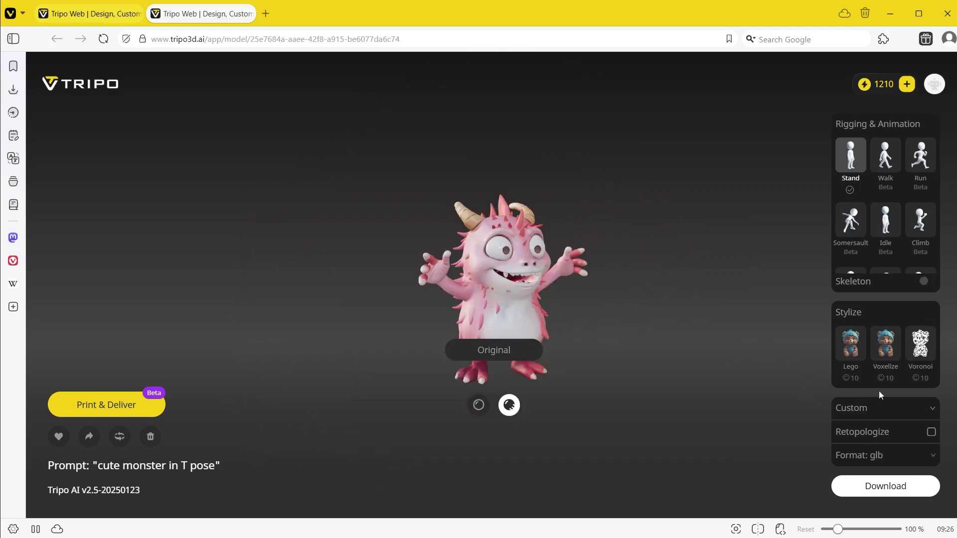
pyautogui.click(885, 410)
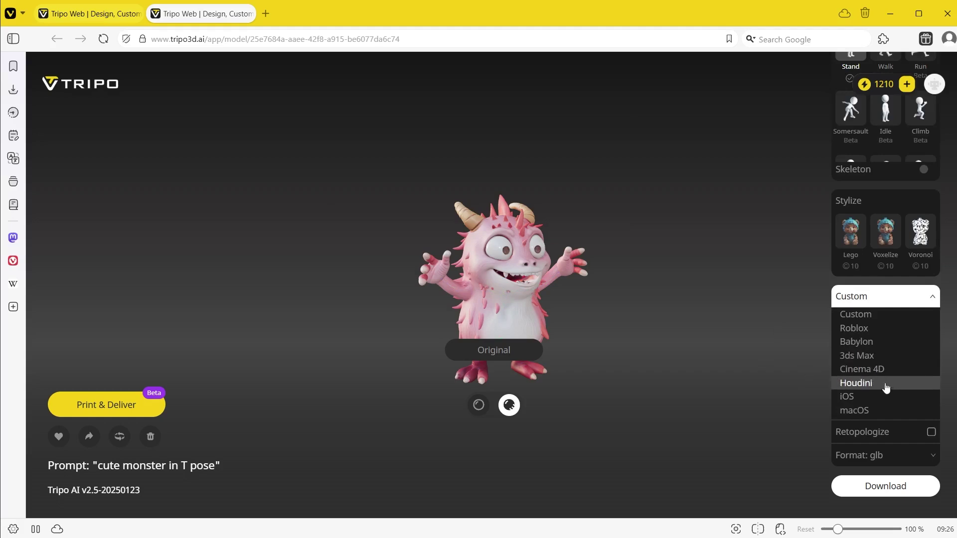
# - Enable retopology, choose fbx as the export format, and download the monster
pyautogui.scroll(-3, 884, 398)
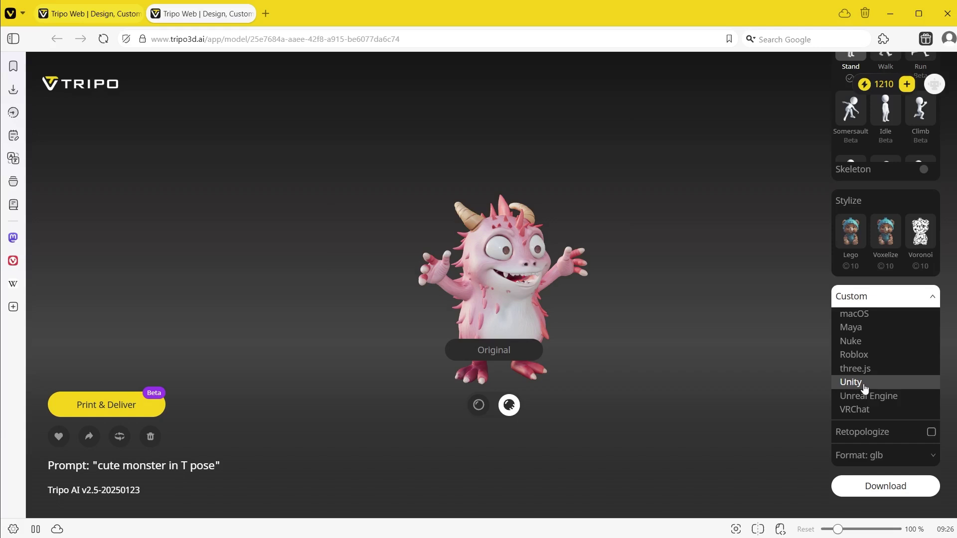
pyautogui.click(930, 433)
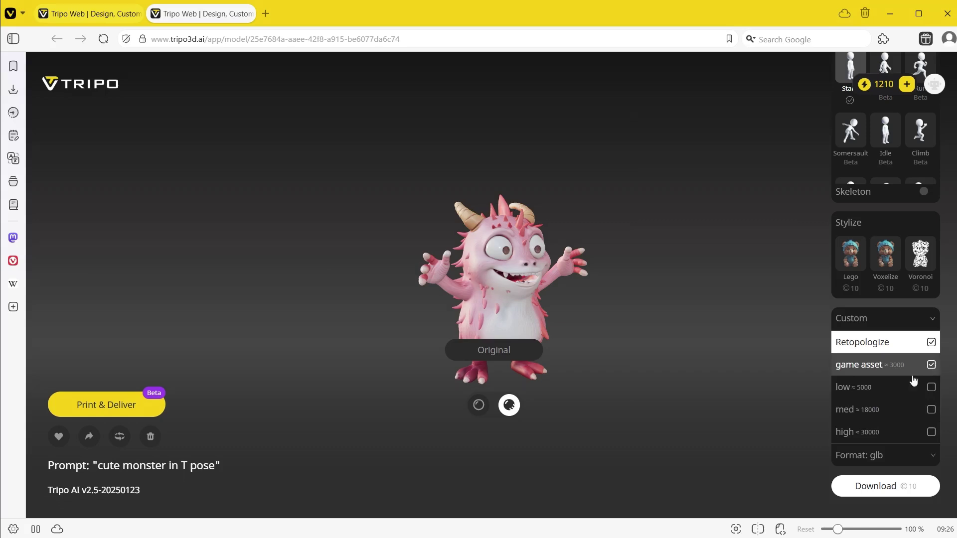
pyautogui.click(898, 457)
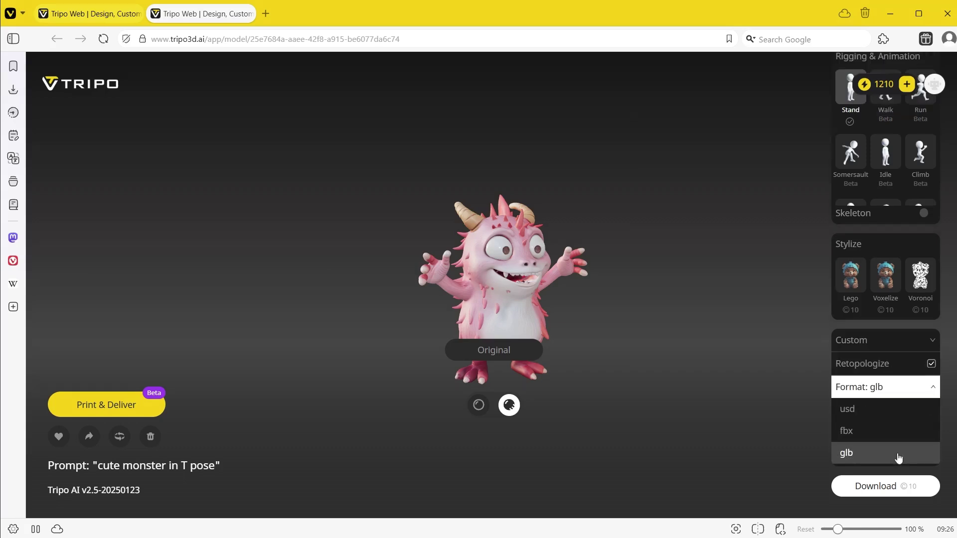
pyautogui.click(878, 431)
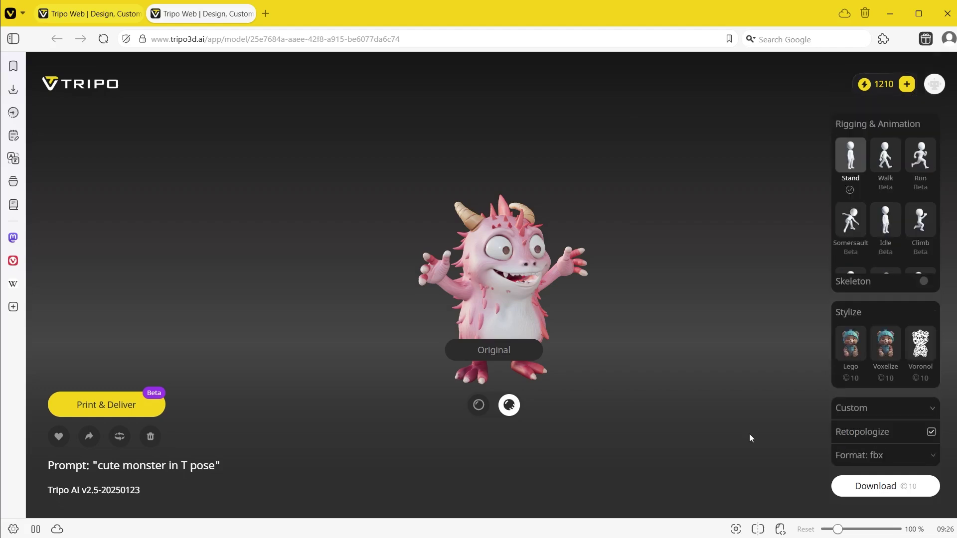
pyautogui.click(865, 492)
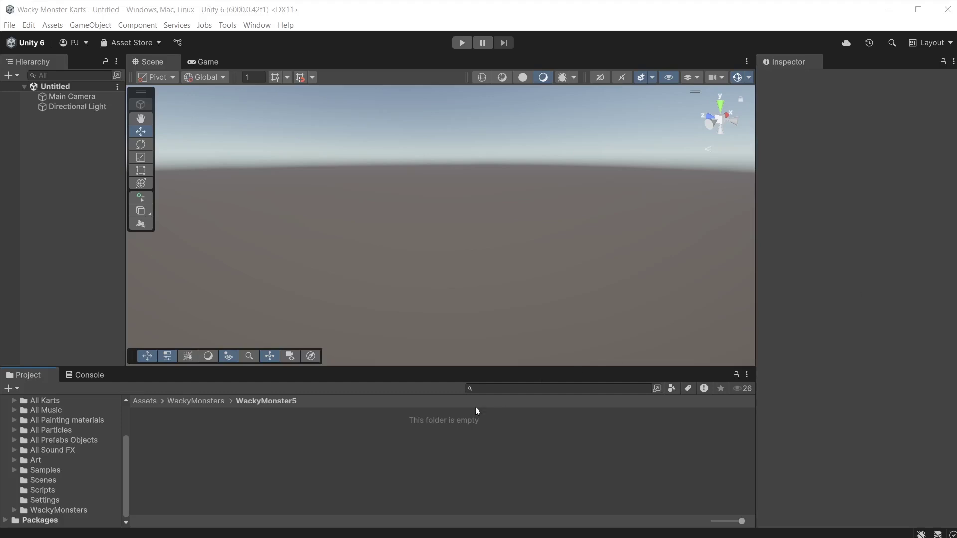
# - Import Wacky Monster 5.fbx into WackyMonster5 and extract its textures into that folder
pyautogui.moveTo(475, 407); pyautogui.dragTo(250, 486)
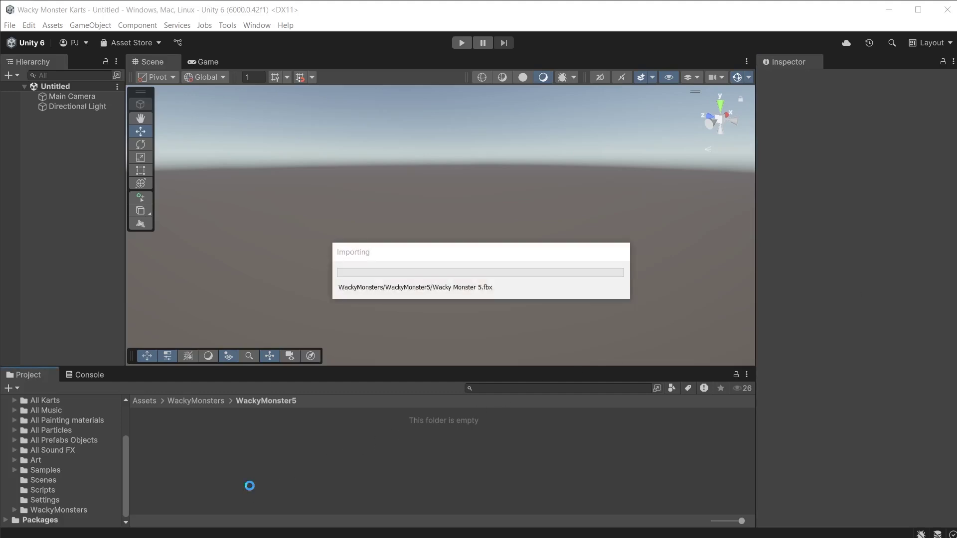
pyautogui.click(171, 450)
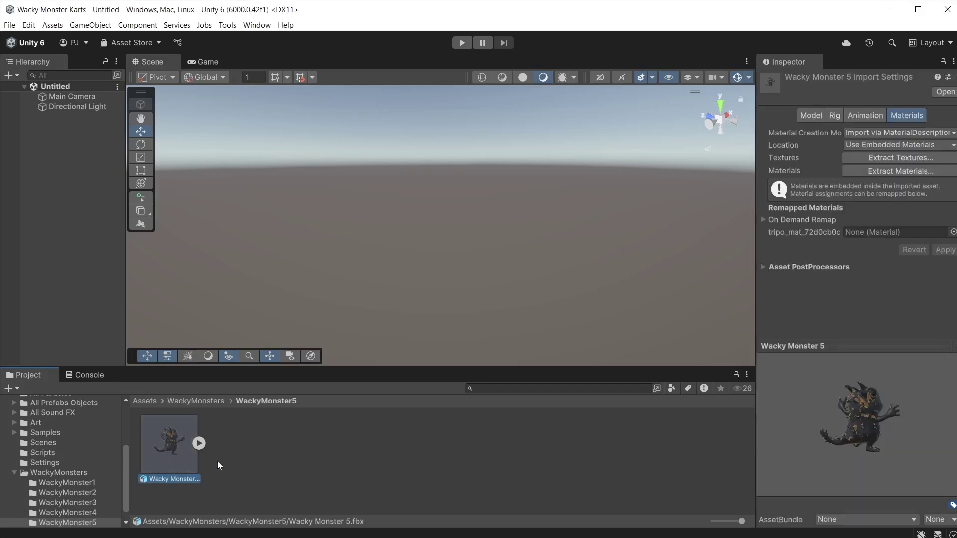
pyautogui.moveTo(886, 452); pyautogui.dragTo(766, 442)
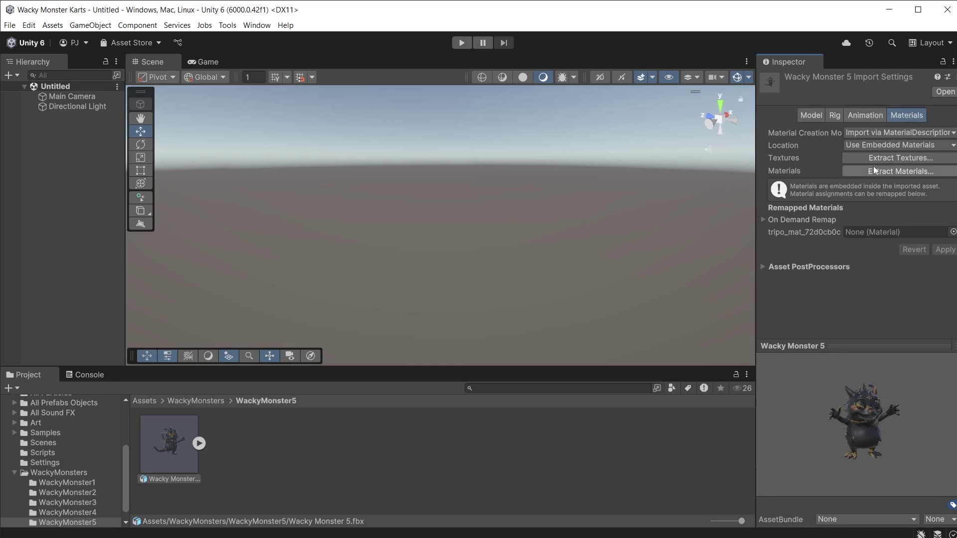
pyautogui.click(890, 158)
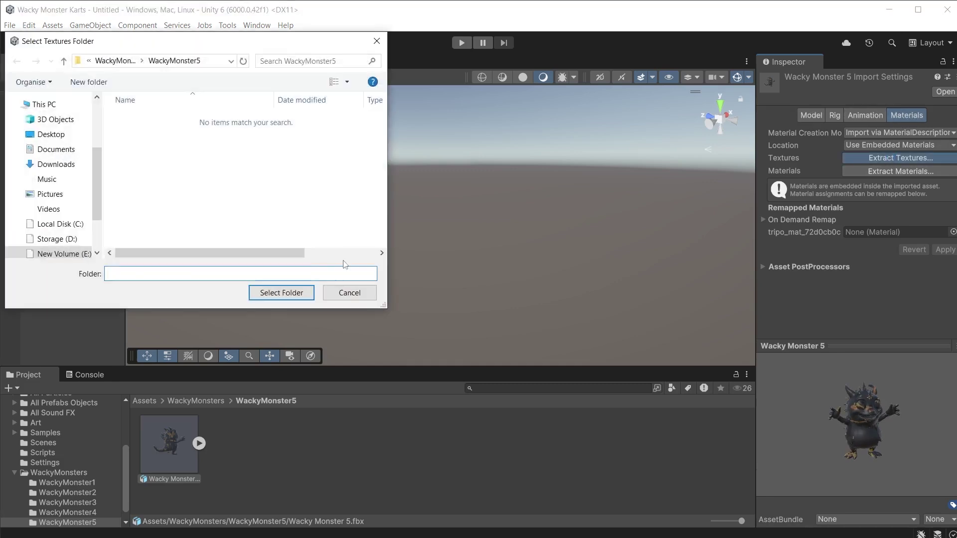
pyautogui.click(277, 291)
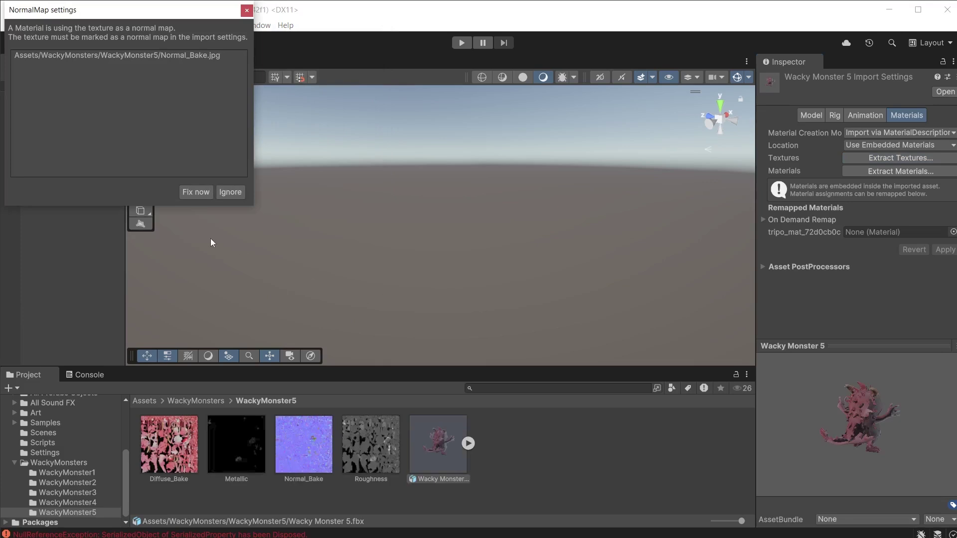
# - Fix the normal map texture and extract the model's tripo_mat material into WackyMonster5
pyautogui.click(201, 192)
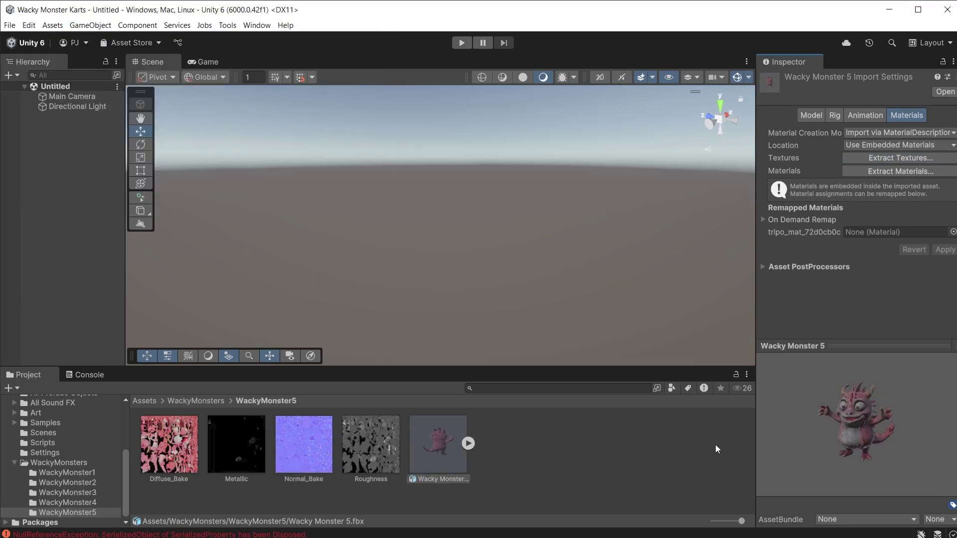
pyautogui.click(890, 170)
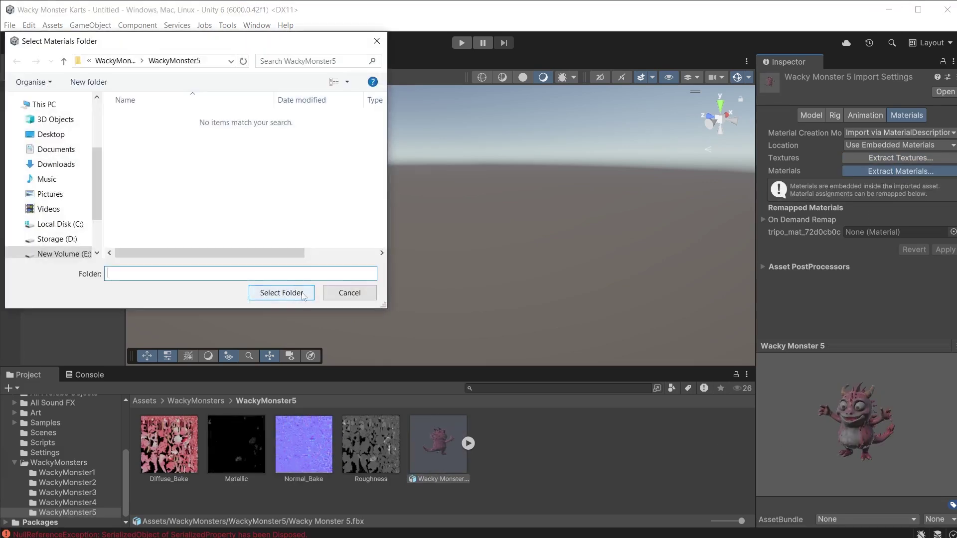
pyautogui.click(278, 292)
# - Place Wacky Monster 5 in the scene and frame it from the front
pyautogui.click(629, 479)
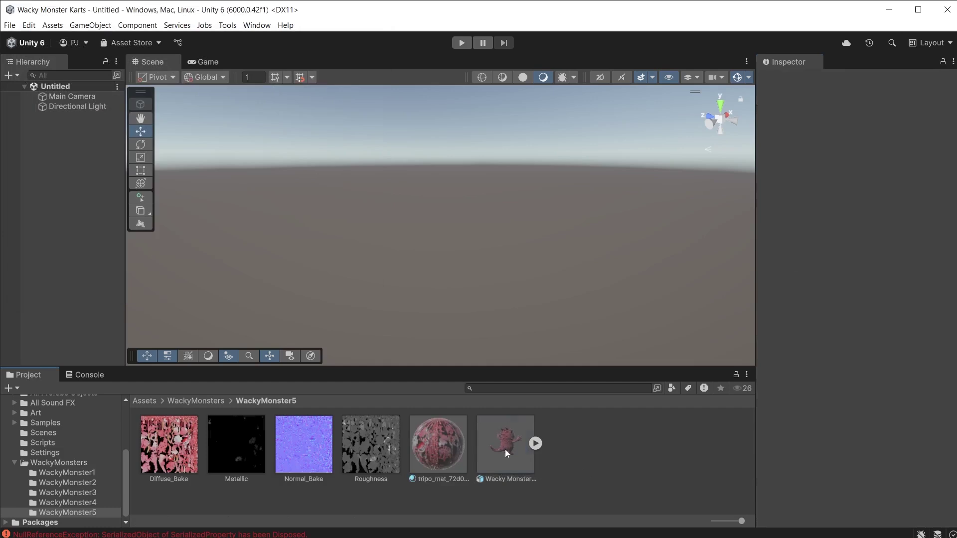
pyautogui.moveTo(505, 449); pyautogui.dragTo(389, 225)
pyautogui.press('f')
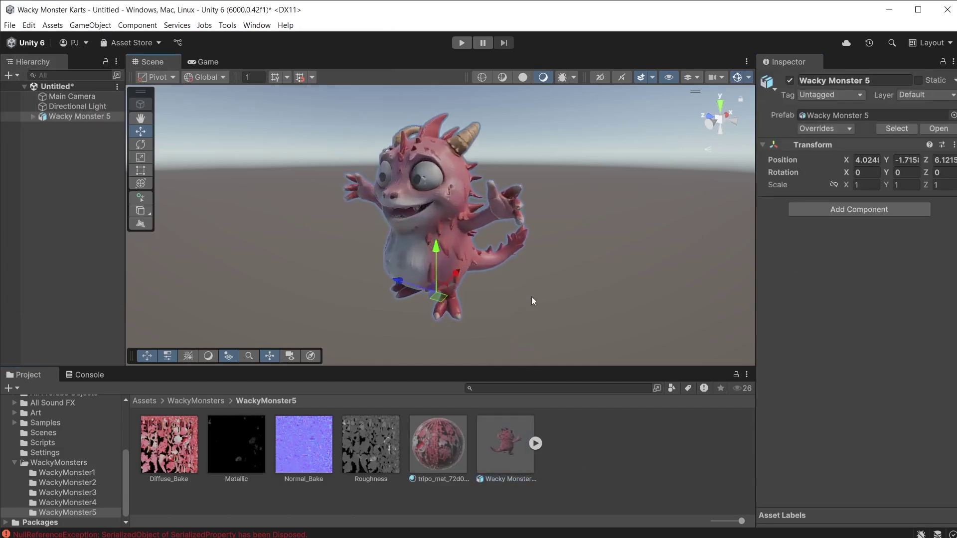
pyautogui.keyDown('alt'); pyautogui.moveTo(531, 297); pyautogui.dragTo(585, 282); pyautogui.keyUp('alt')
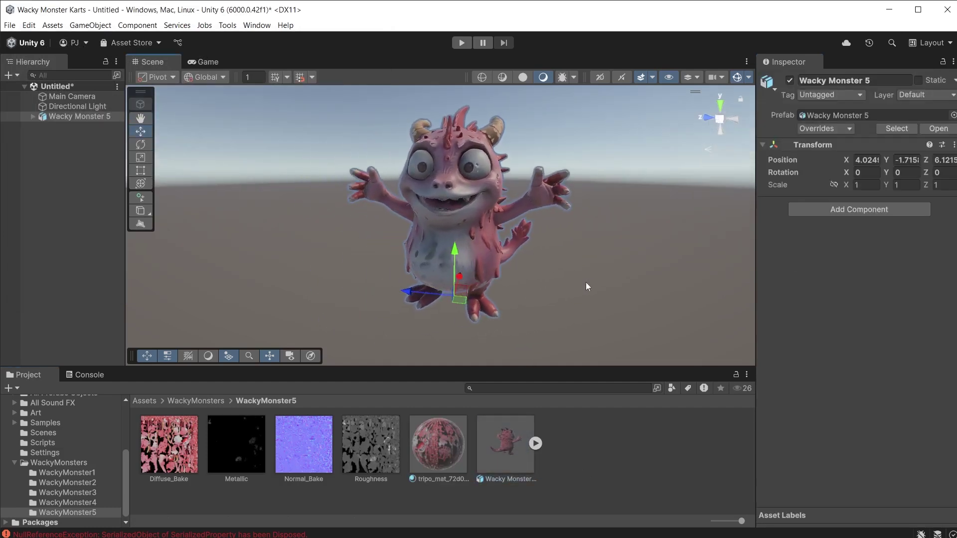
# - Select the monster's tripo_node mesh and set its material's normal map strength to 0.1
pyautogui.click(33, 116)
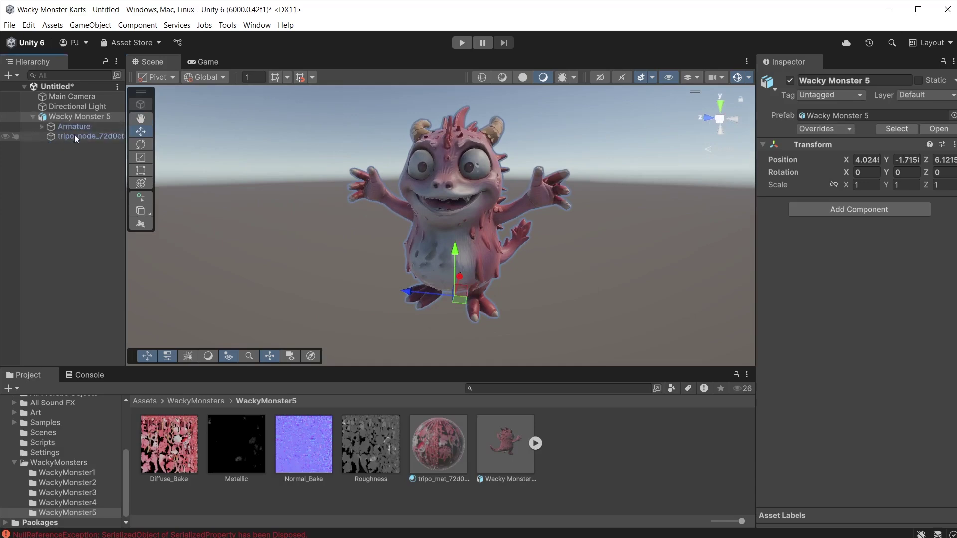
pyautogui.click(74, 136)
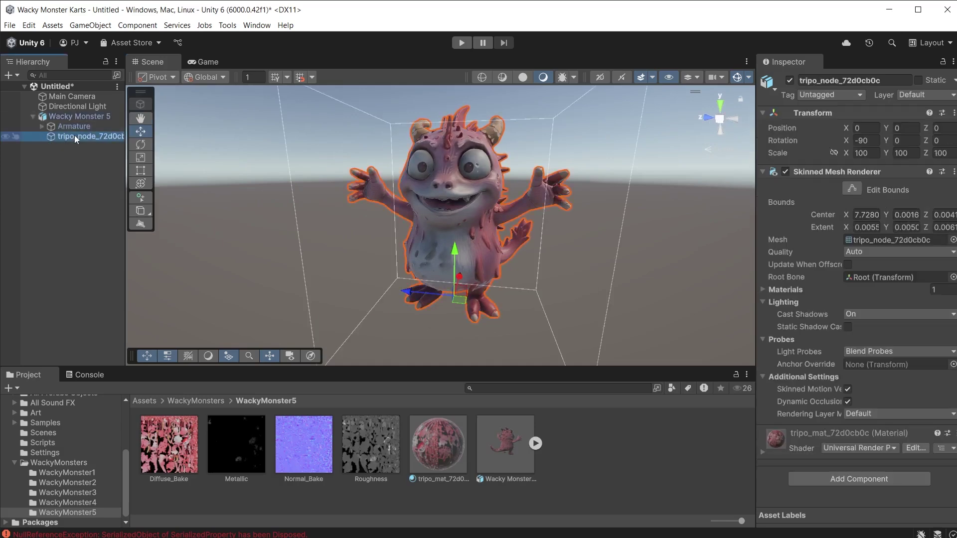
pyautogui.click(762, 451)
pyautogui.scroll(-10, 825, 416)
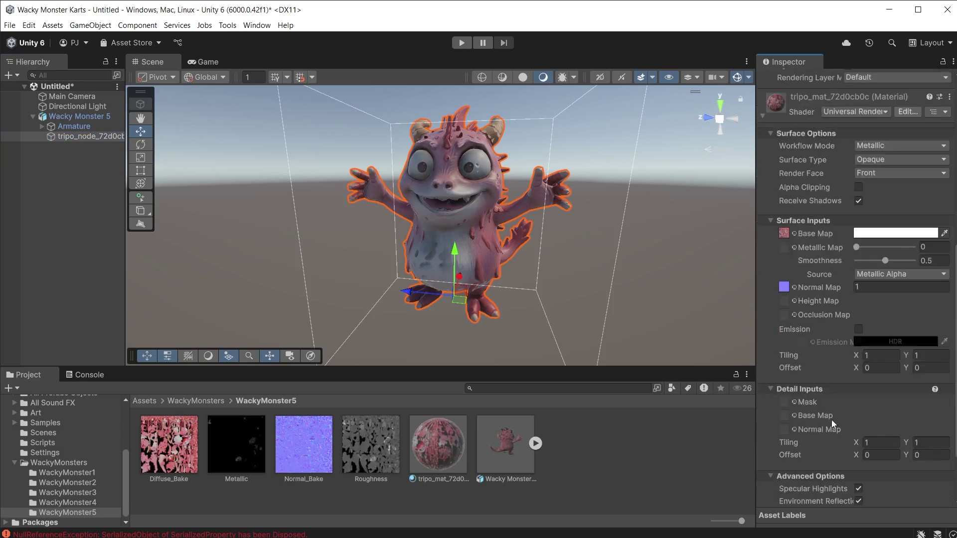
pyautogui.click(866, 289)
pyautogui.write('0.1')
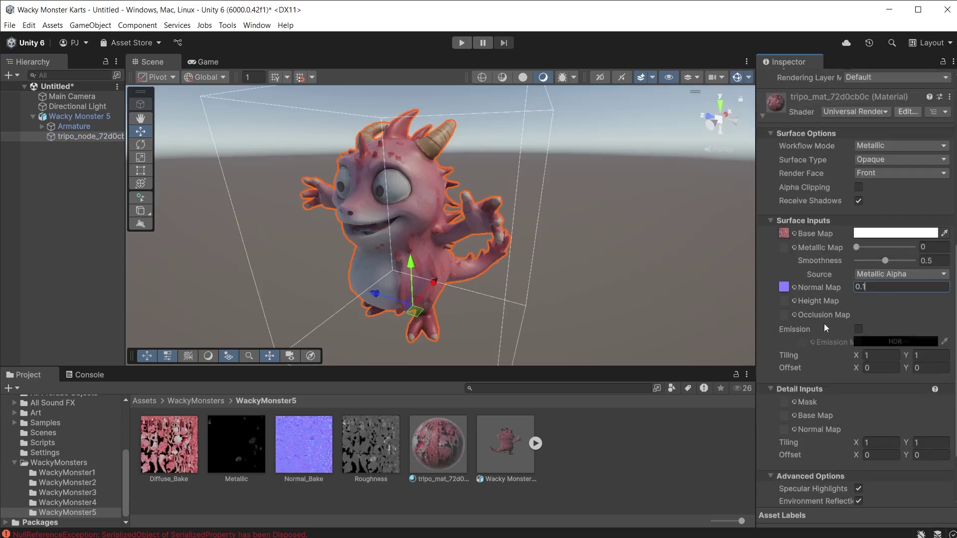
# - Enable emission using Diffuse_Bake as the map with a dim greyish-pink HDR colour
pyautogui.click(858, 330)
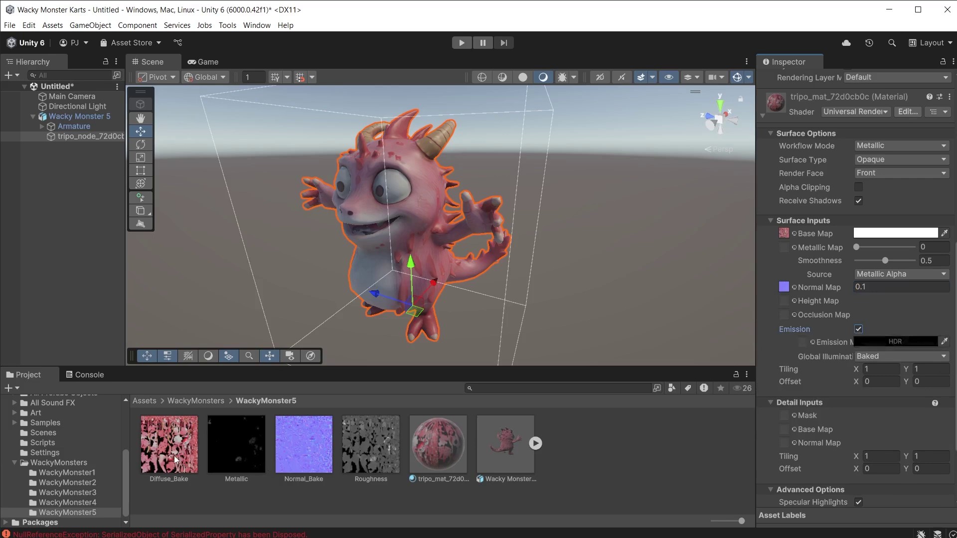
pyautogui.moveTo(175, 456); pyautogui.dragTo(805, 343)
pyautogui.click(880, 344)
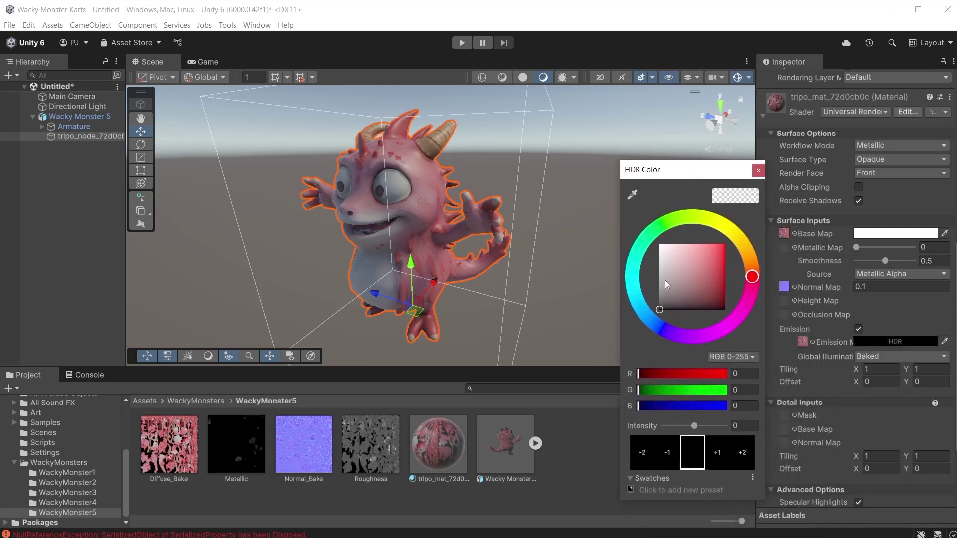
pyautogui.click(665, 281)
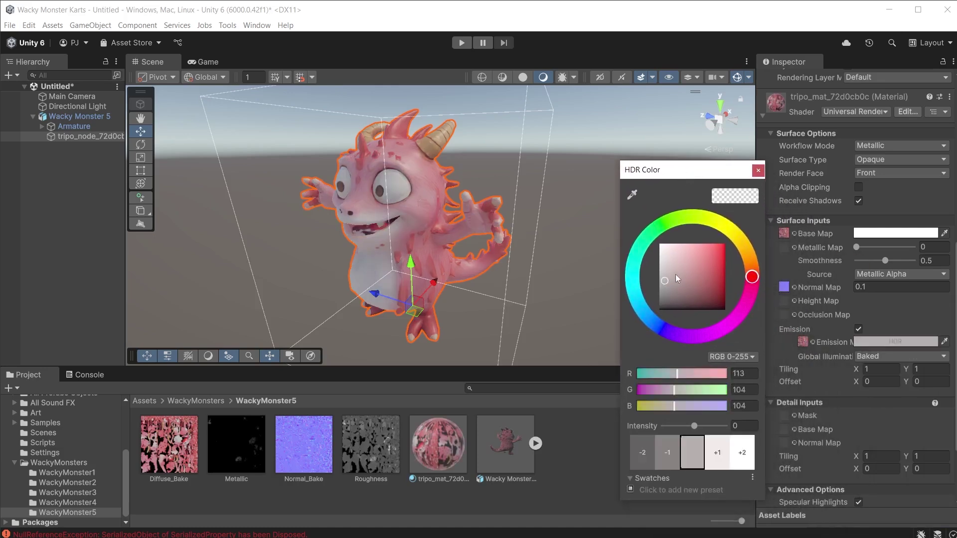
pyautogui.moveTo(671, 275); pyautogui.dragTo(674, 277)
pyautogui.click(758, 171)
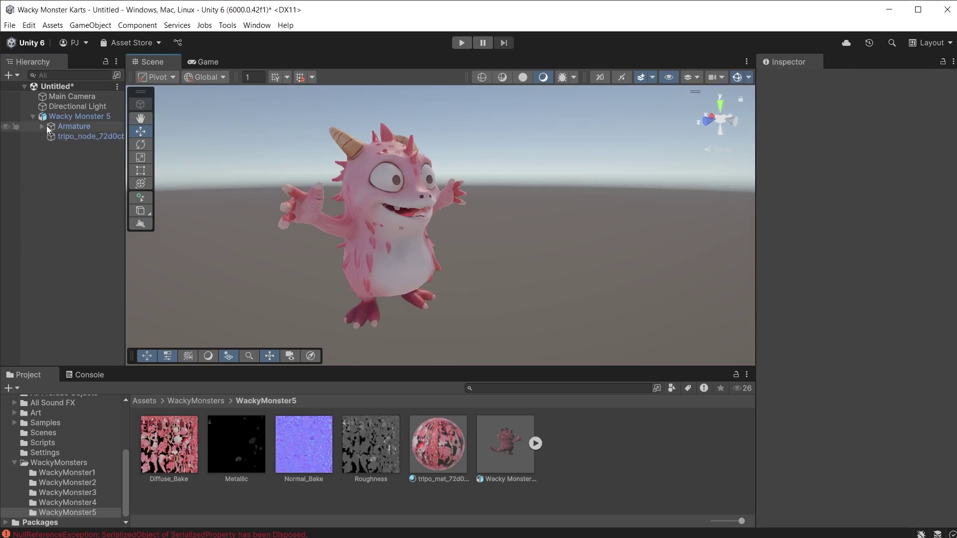
# - Expand the Armature down to Spine02, try rotating it, then undo the spine twist
pyautogui.click(42, 126)
pyautogui.click(50, 136)
pyautogui.click(59, 146)
pyautogui.click(68, 166)
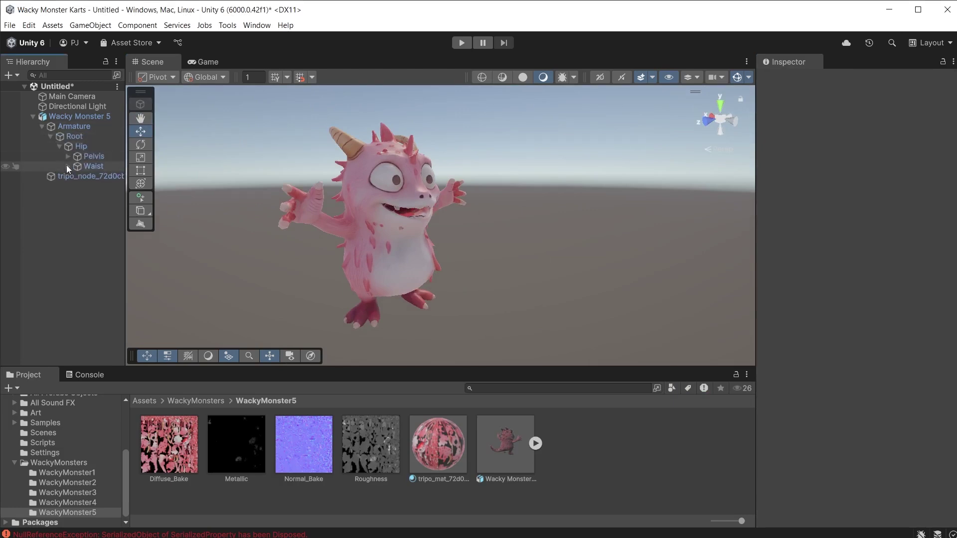
pyautogui.click(77, 175)
pyautogui.click(107, 185)
pyautogui.click(141, 144)
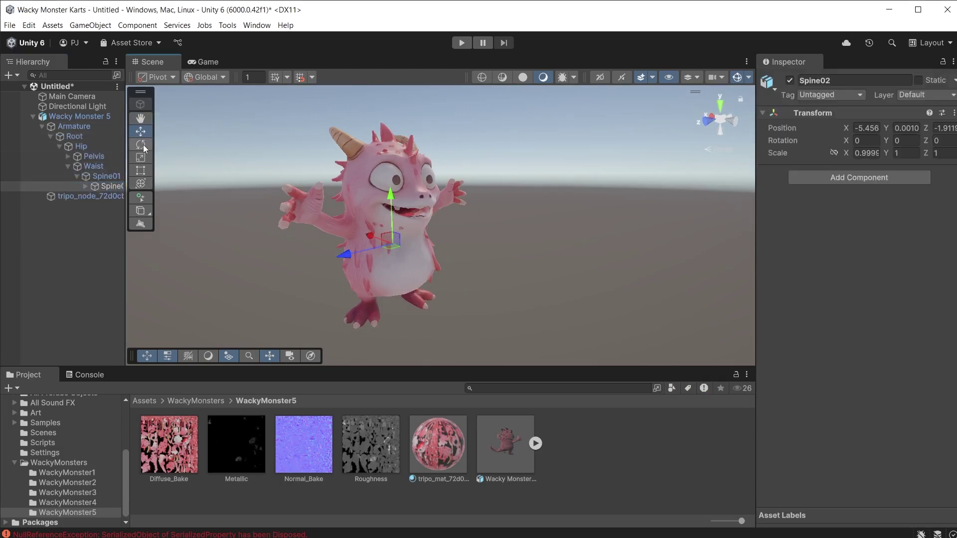
pyautogui.moveTo(401, 258); pyautogui.dragTo(461, 297)
pyautogui.hotkey('ctrl', 'z')
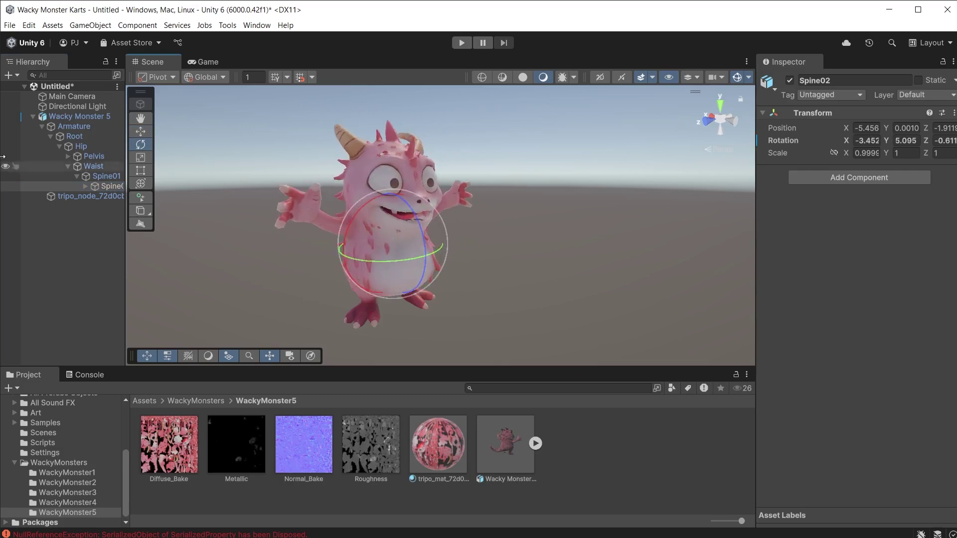
# - Rotate the L_Clavicle and L_Upperarm bones into a new left arm pose
pyautogui.click(85, 186)
pyautogui.moveTo(126, 235); pyautogui.dragTo(192, 251)
pyautogui.click(125, 196)
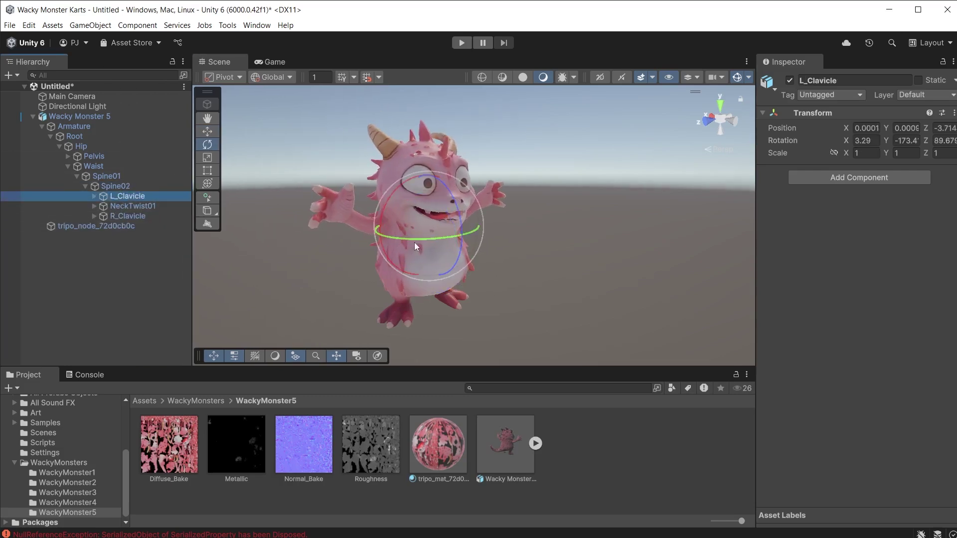
pyautogui.moveTo(414, 239); pyautogui.dragTo(429, 251)
pyautogui.click(94, 196)
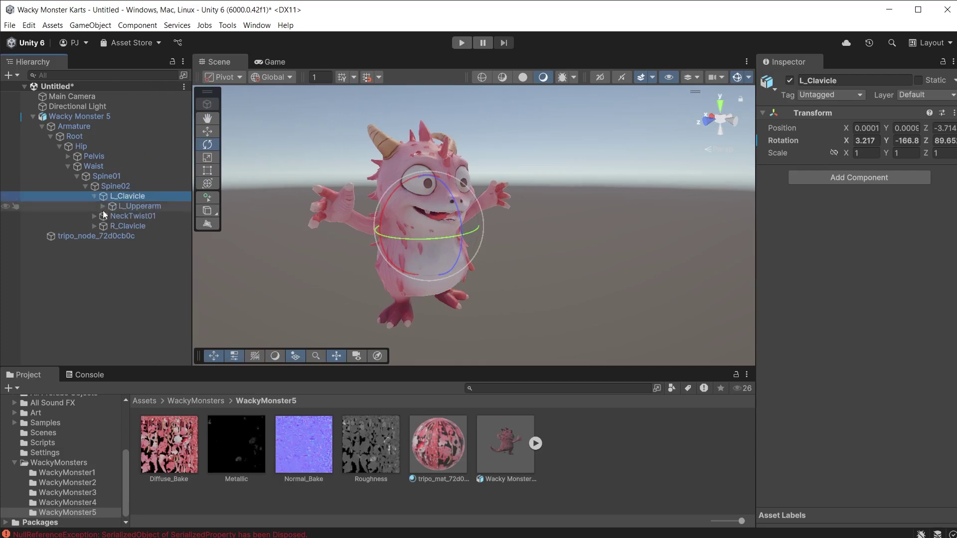
pyautogui.click(139, 205)
pyautogui.moveTo(418, 195); pyautogui.dragTo(343, 246)
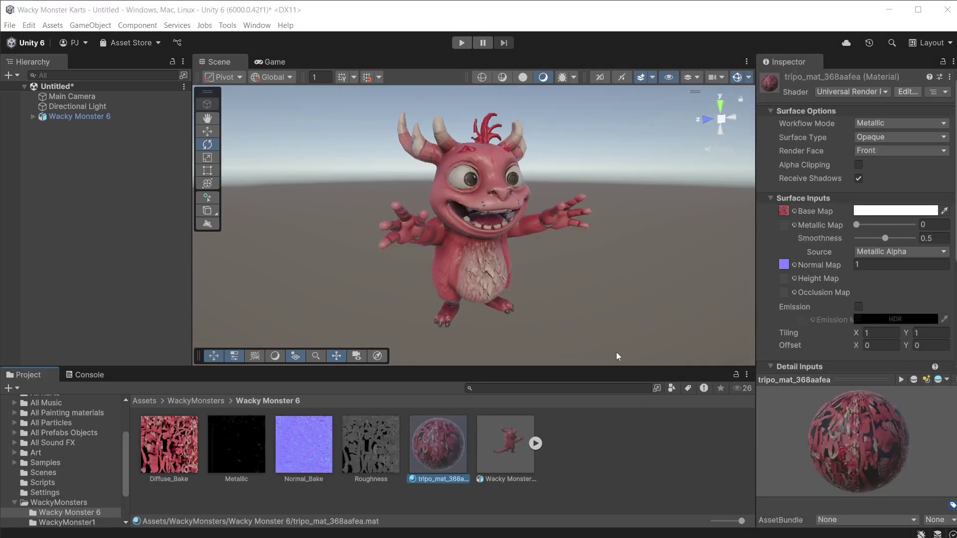
pyautogui.click(501, 77)
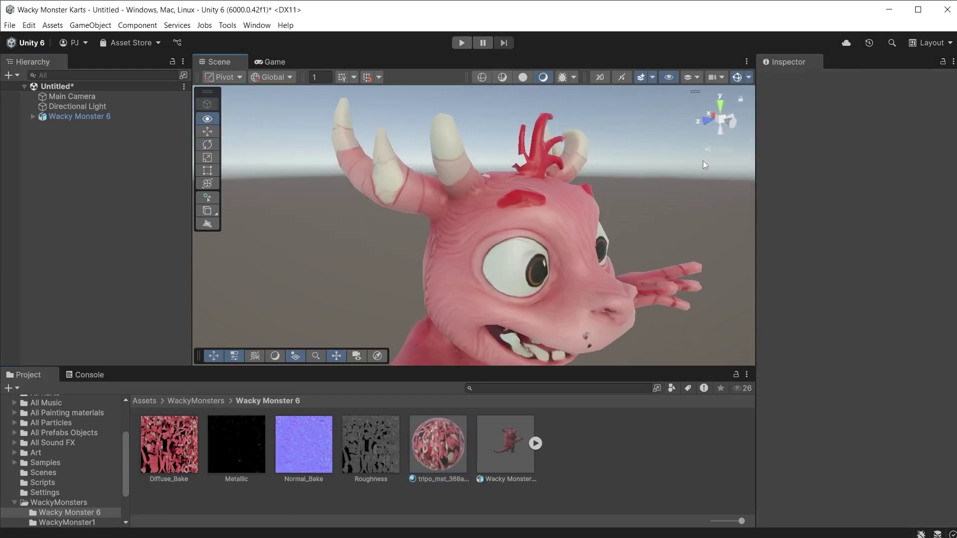
pyautogui.moveTo(703, 161)
pyautogui.mouseDown(button='right')
pyautogui.moveTo(607, 171)
pyautogui.moveTo(577, 208)
pyautogui.moveTo(488, 273)
pyautogui.moveTo(536, 248)
pyautogui.moveTo(519, 207)
pyautogui.mouseUp(button='right')
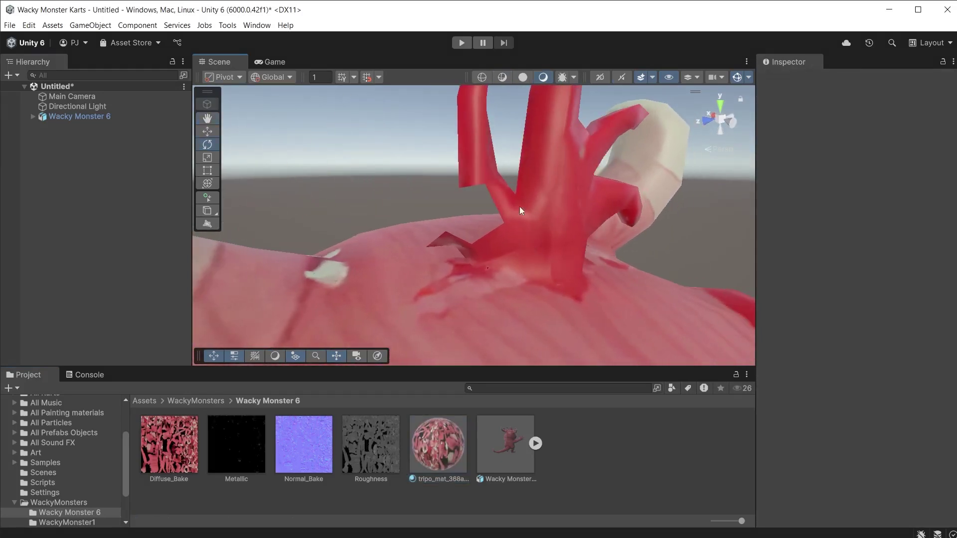
pyautogui.scroll(-10, 534, 222)
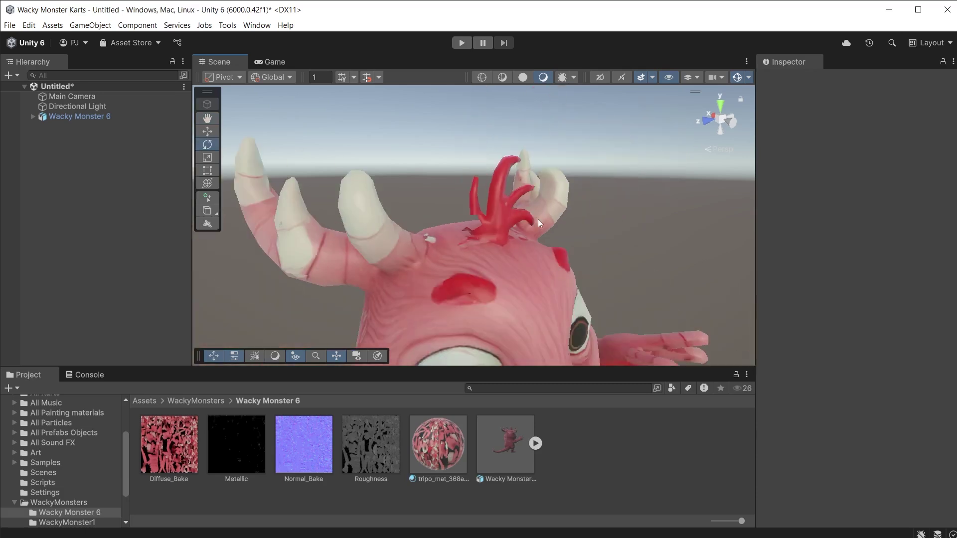
pyautogui.moveTo(542, 273); pyautogui.dragTo(479, 271, button='middle')
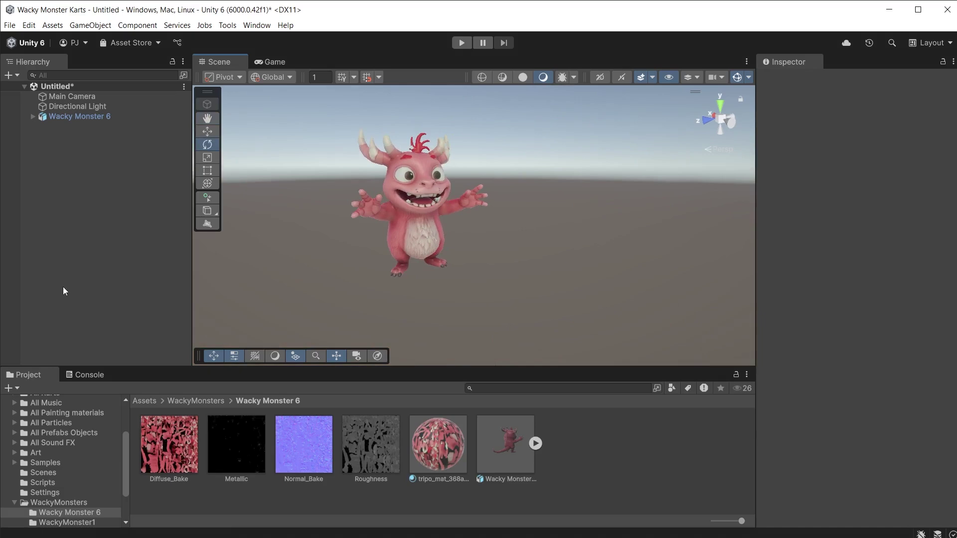